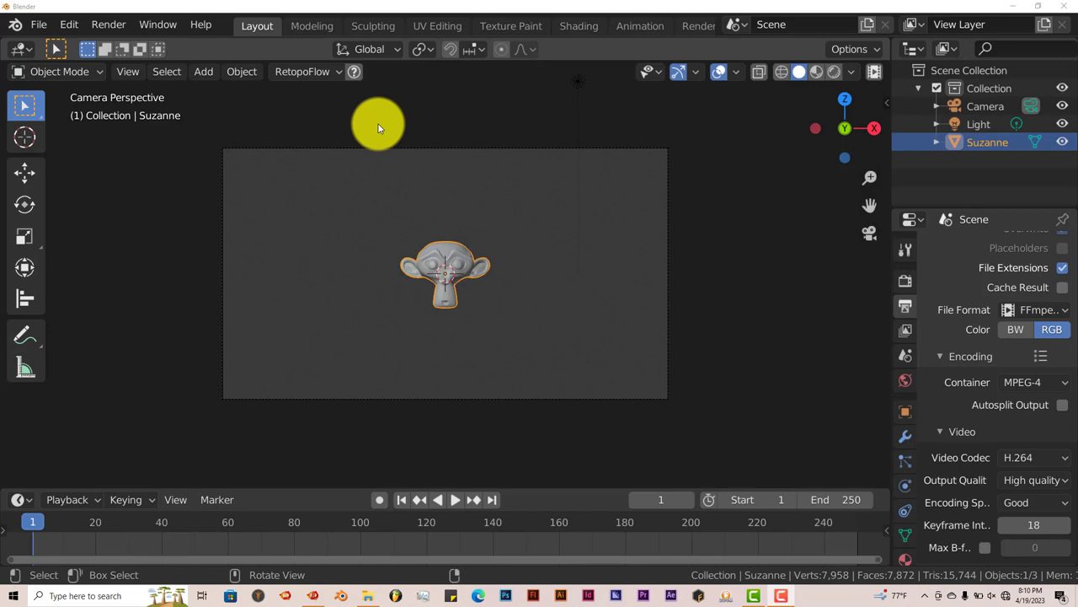
{"action": "left_click", "coordinate": [69, 24]}
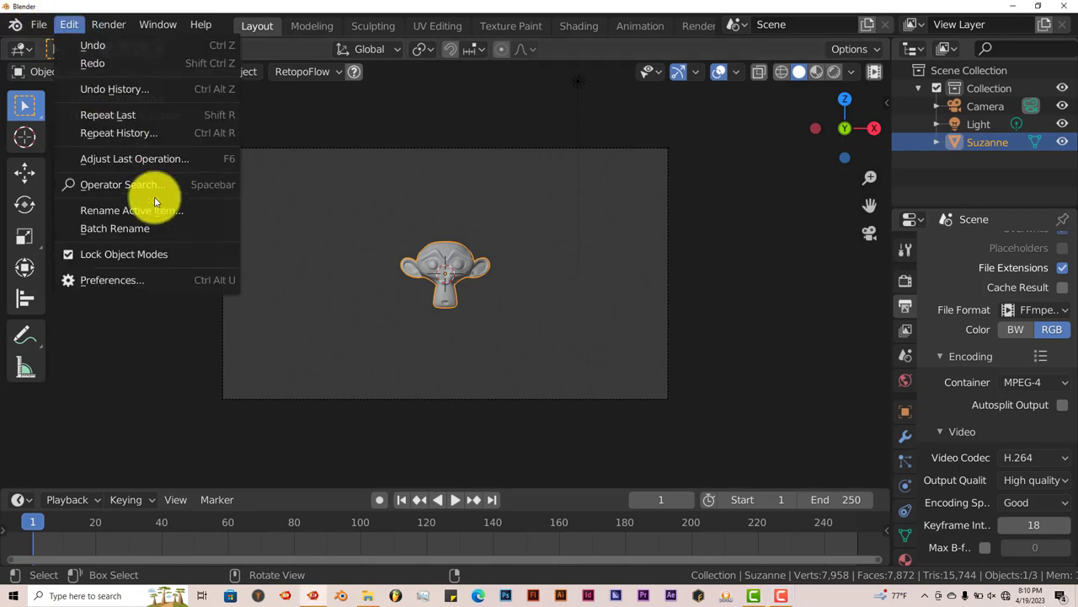
{"action": "left_click", "coordinate": [157, 282]}
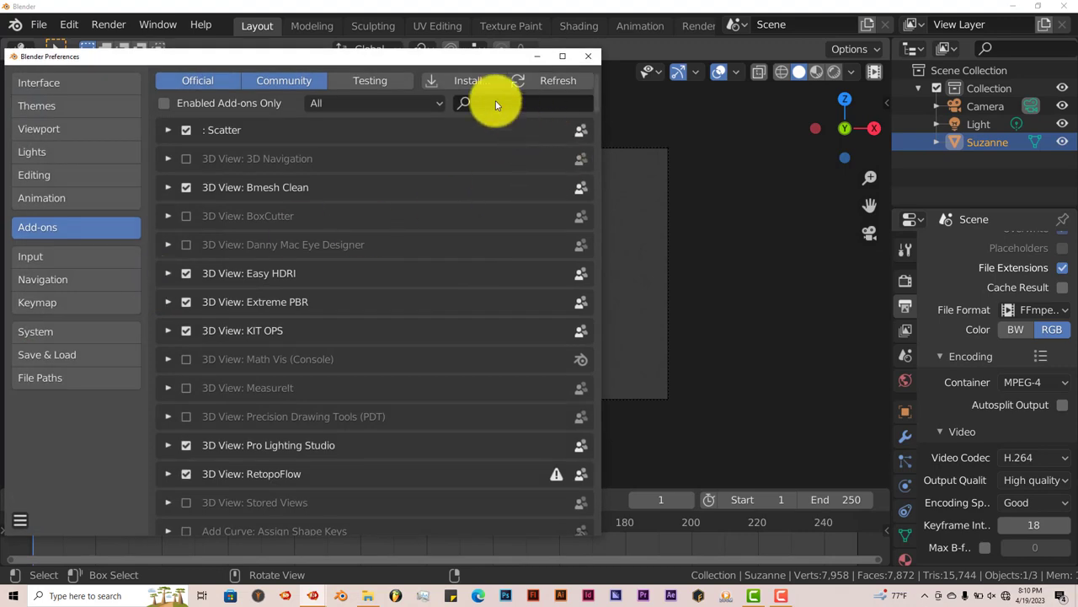
{"action": "left_click", "coordinate": [477, 80]}
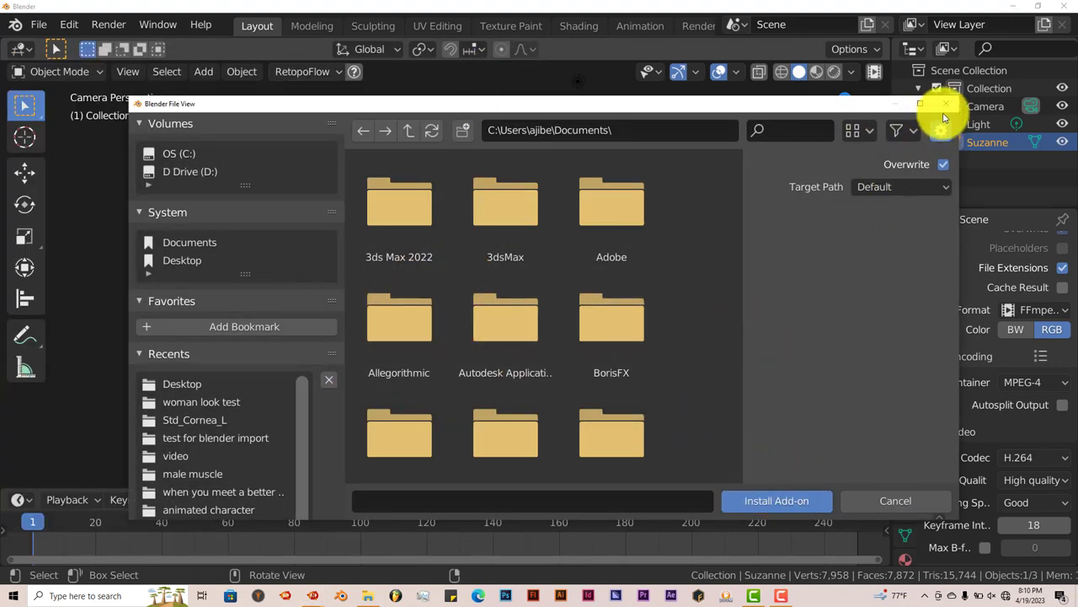
{"action": "left_click", "coordinate": [895, 499]}
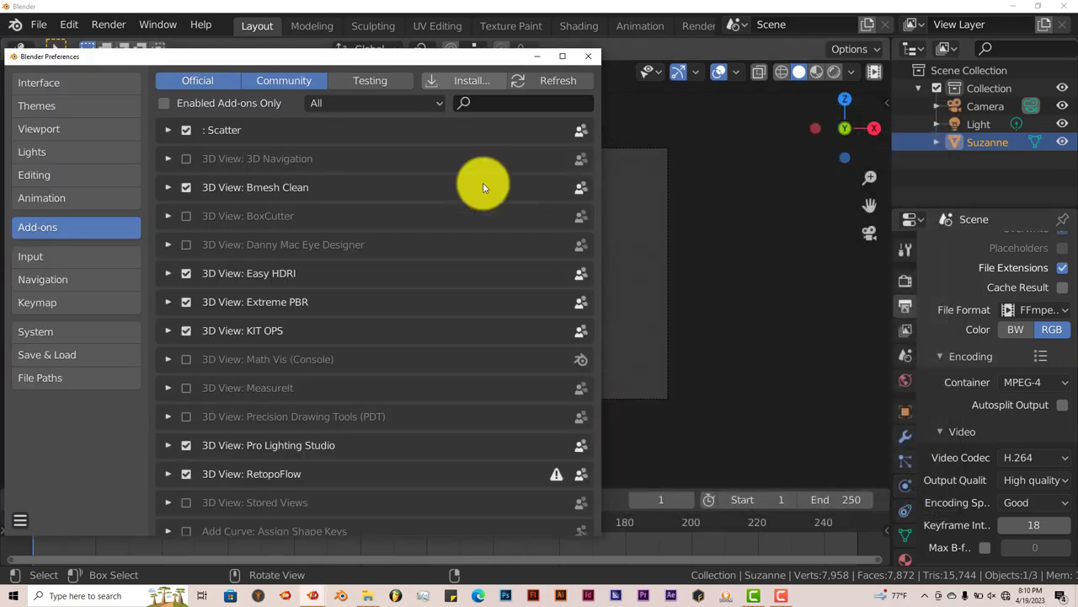
{"action": "left_click", "coordinate": [501, 109]}
{"action": "type", "text": "rend"}
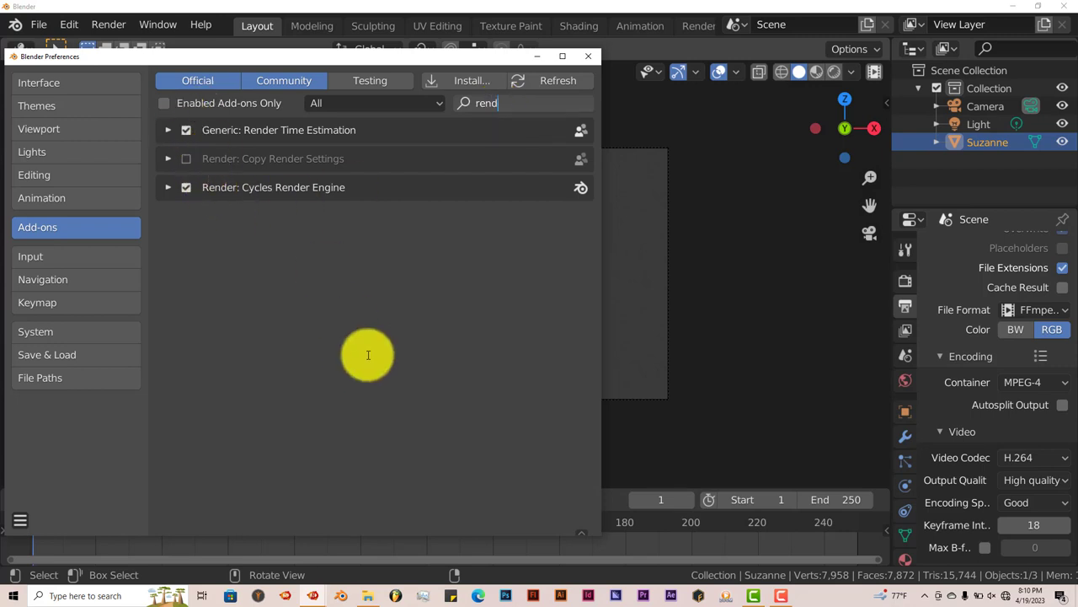
{"action": "left_click", "coordinate": [588, 56]}
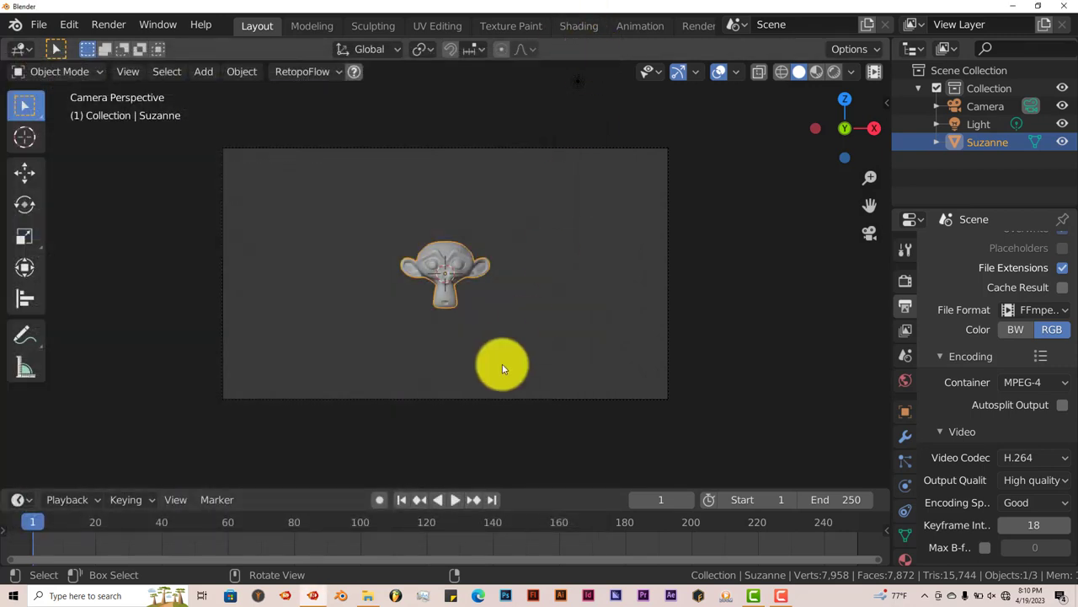
Show the Rendering workspace and bring the Render Time Estimation timing and statistics fields into view.
{"action": "left_click", "coordinate": [696, 26]}
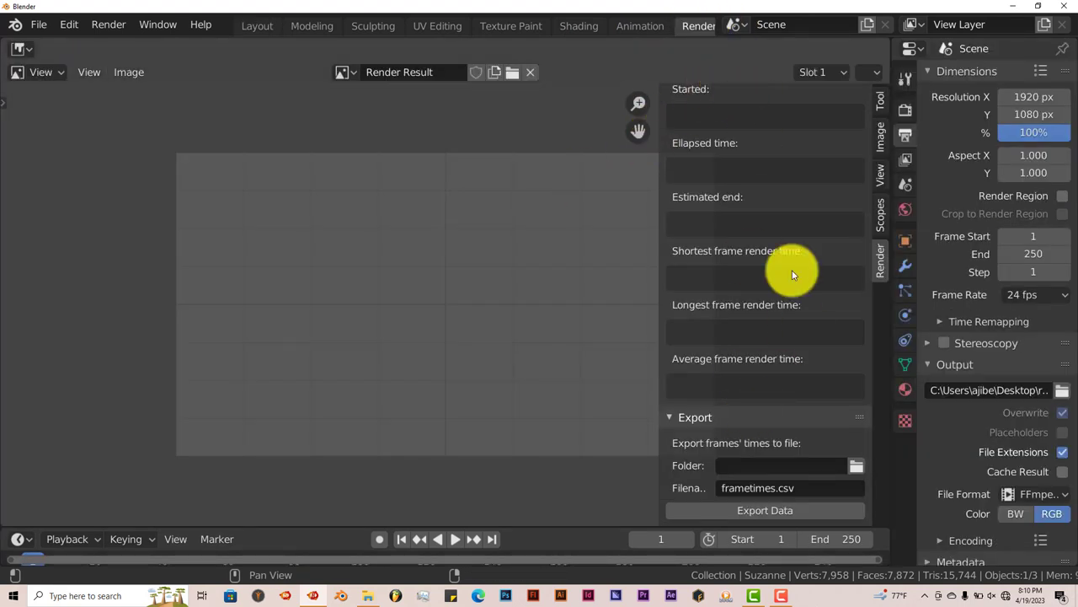
{"action": "scroll", "coordinate": [791, 274], "scroll_direction": "up", "scroll_amount": 3}
{"action": "scroll", "coordinate": [792, 275], "scroll_direction": "up", "scroll_amount": 3}
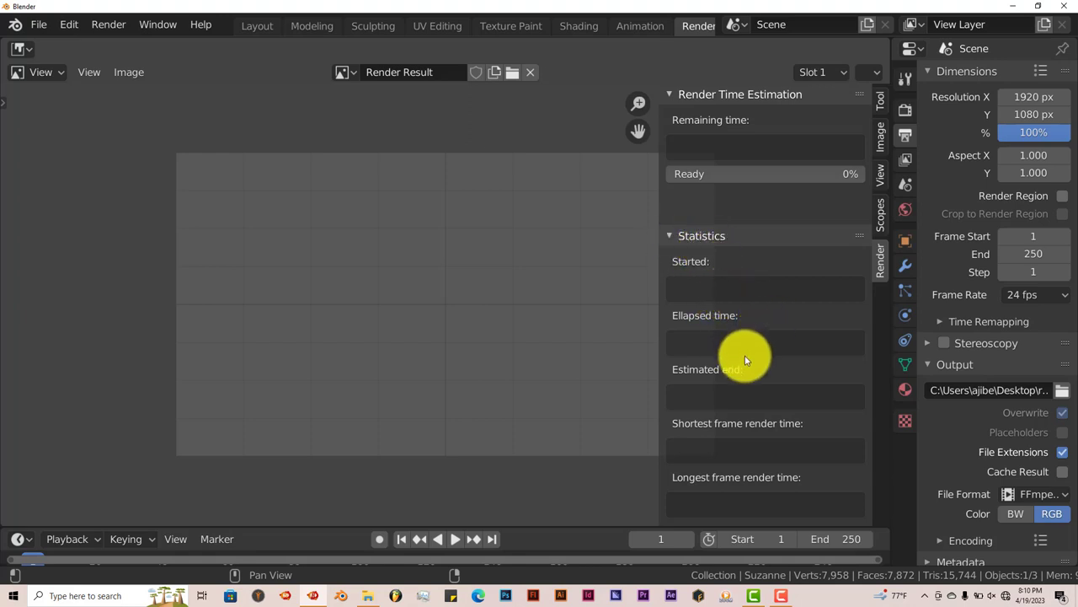
{"action": "scroll", "coordinate": [733, 369], "scroll_direction": "down", "scroll_amount": 1}
{"action": "scroll", "coordinate": [729, 377], "scroll_direction": "down", "scroll_amount": 1}
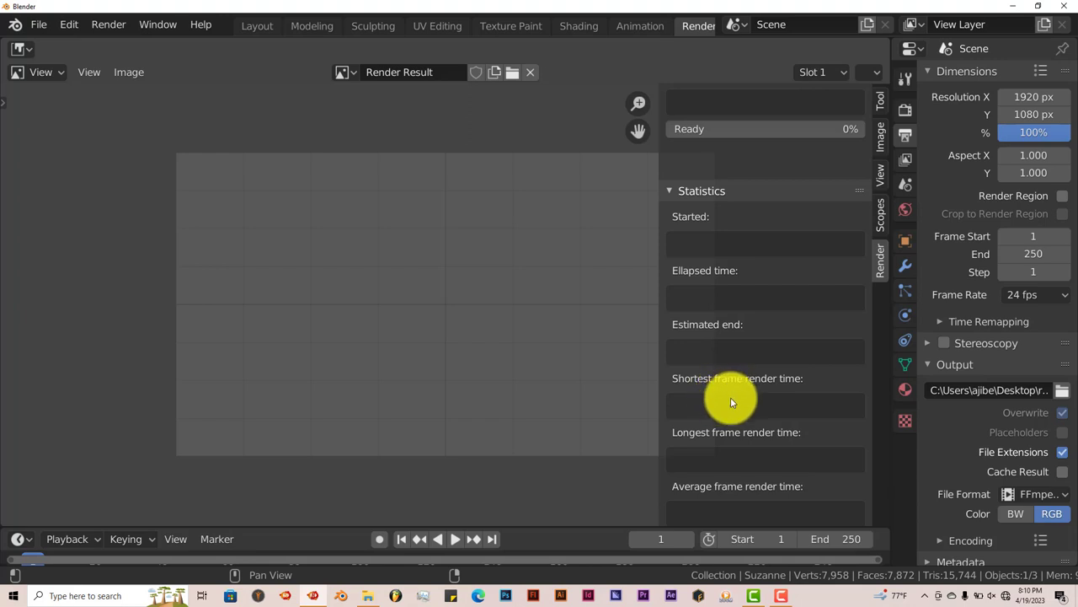
{"action": "scroll", "coordinate": [729, 405], "scroll_direction": "down", "scroll_amount": 2}
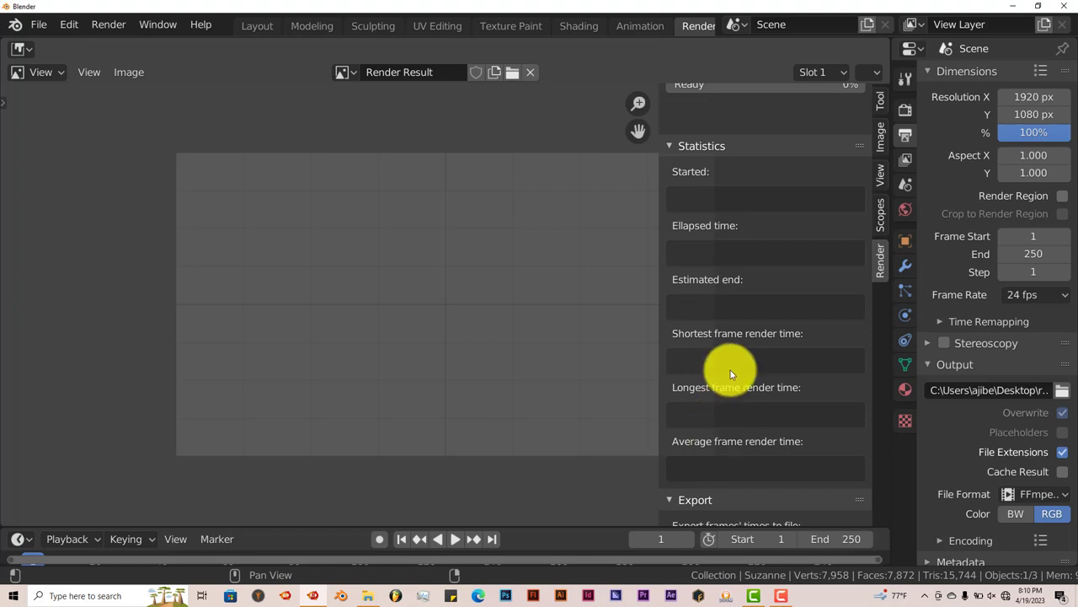
{"action": "scroll", "coordinate": [731, 370], "scroll_direction": "down", "scroll_amount": 2}
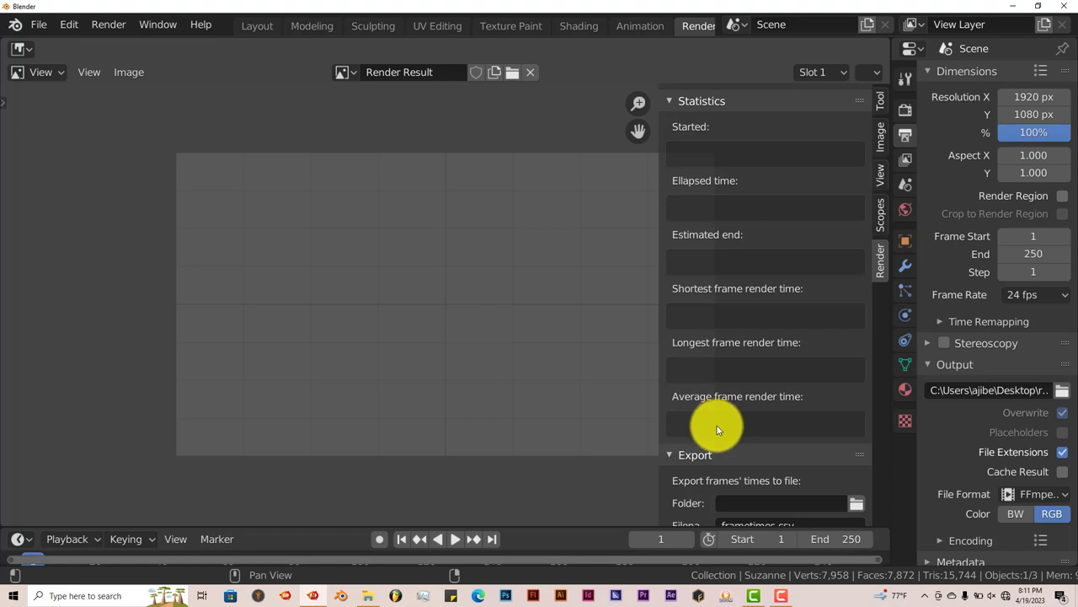
{"action": "scroll", "coordinate": [717, 425], "scroll_direction": "down", "scroll_amount": 2}
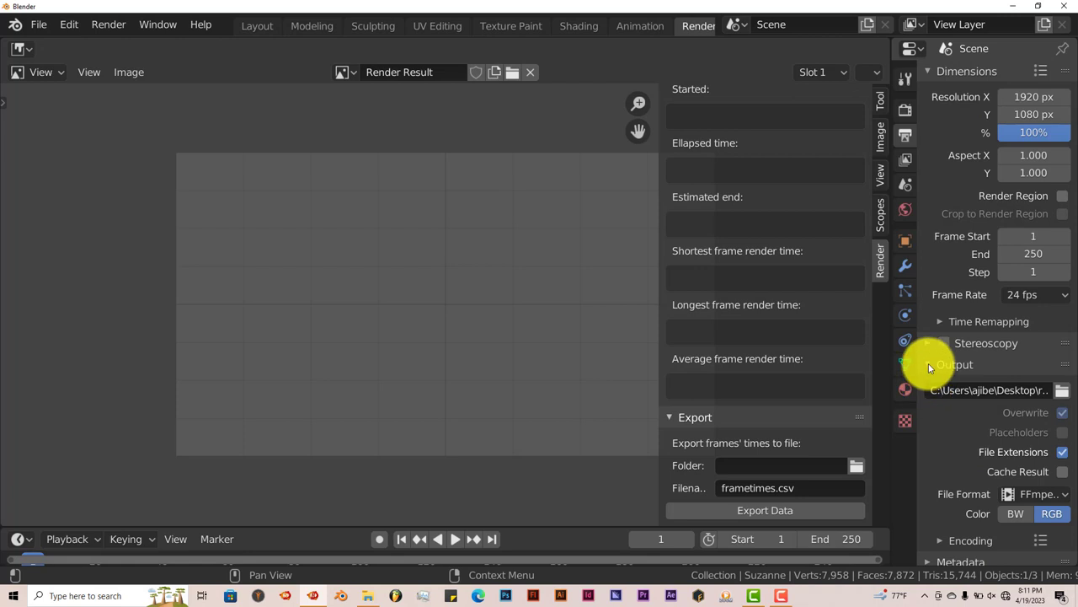
{"action": "scroll", "coordinate": [749, 404], "scroll_direction": "up", "scroll_amount": 3}
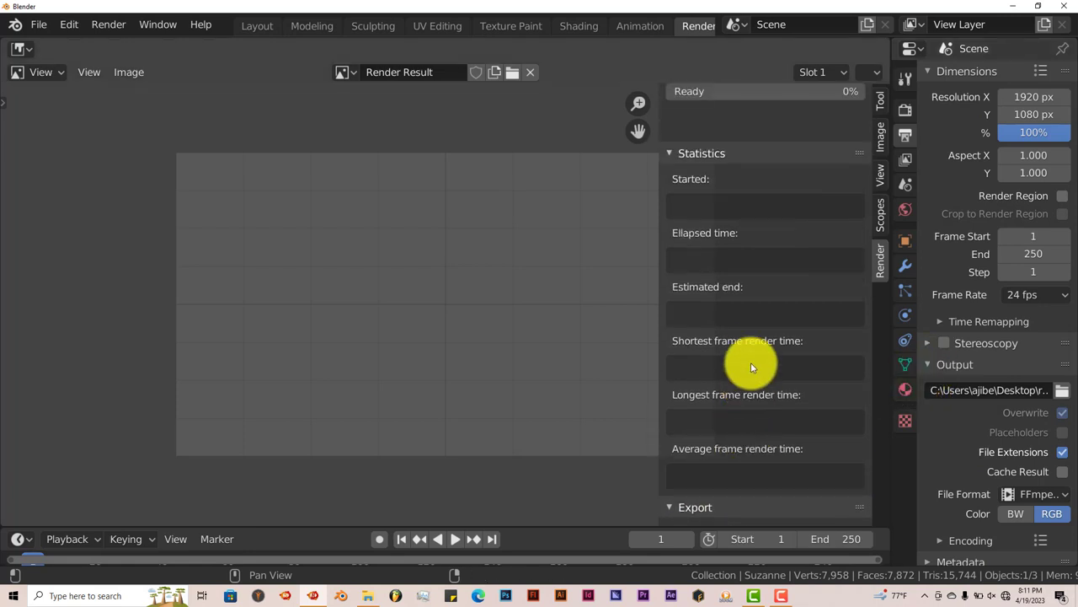
{"action": "scroll", "coordinate": [734, 324], "scroll_direction": "up", "scroll_amount": 2}
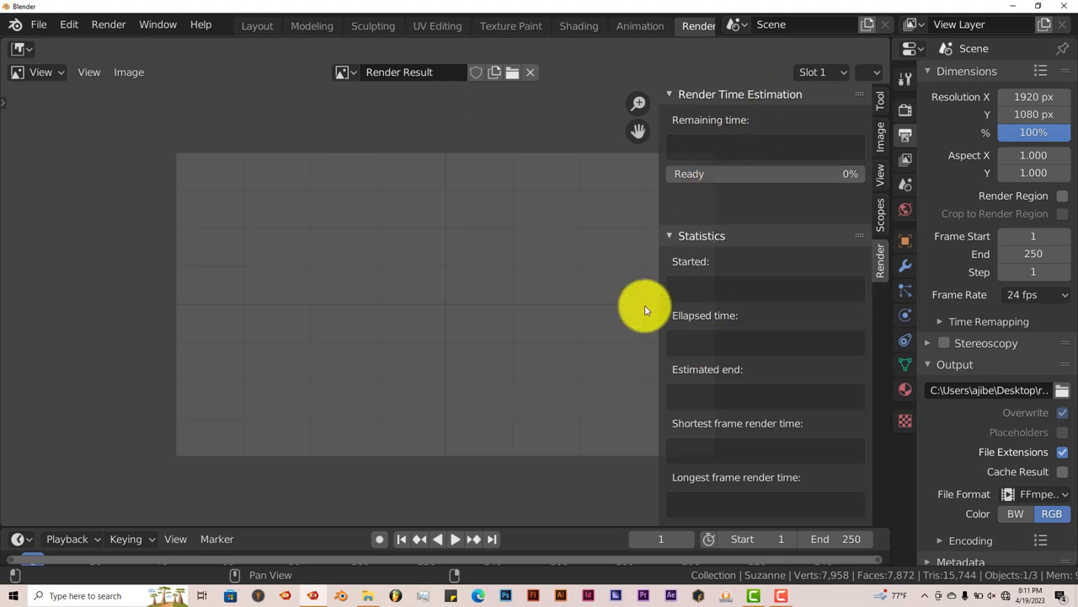
Back in Layout, set the output to FFmpeg Video with the h264 in MP4 encoding preset.
{"action": "left_click", "coordinate": [253, 26]}
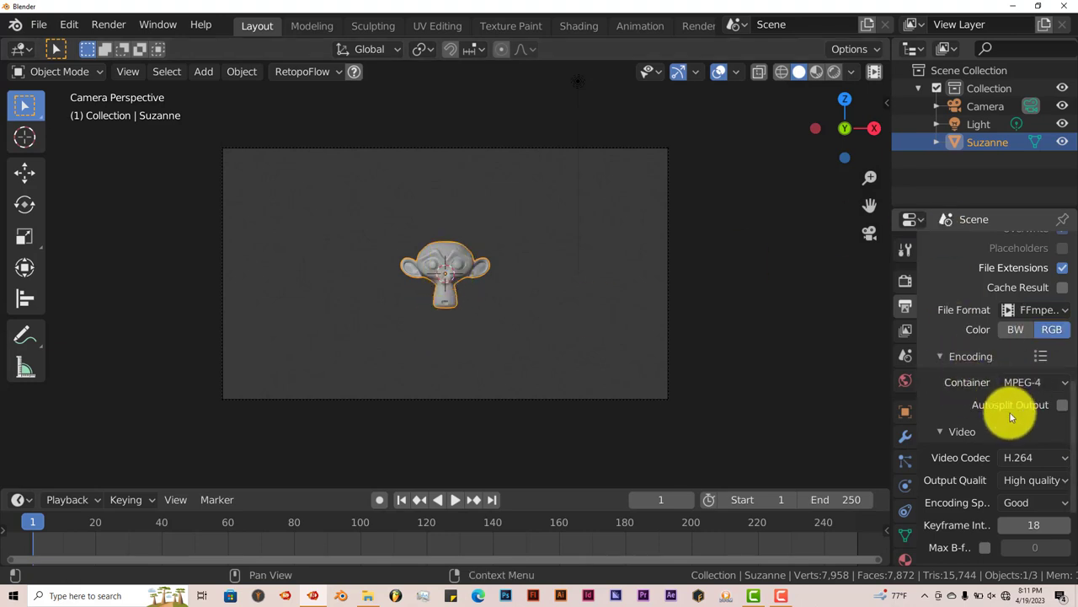
{"action": "left_click", "coordinate": [1036, 310]}
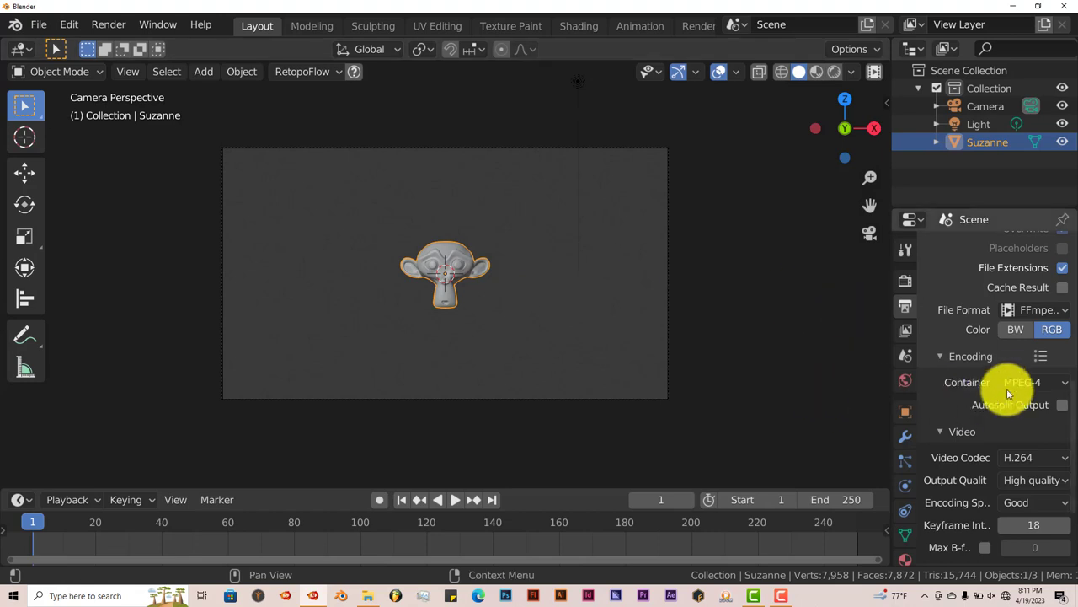
{"action": "left_click", "coordinate": [1041, 356]}
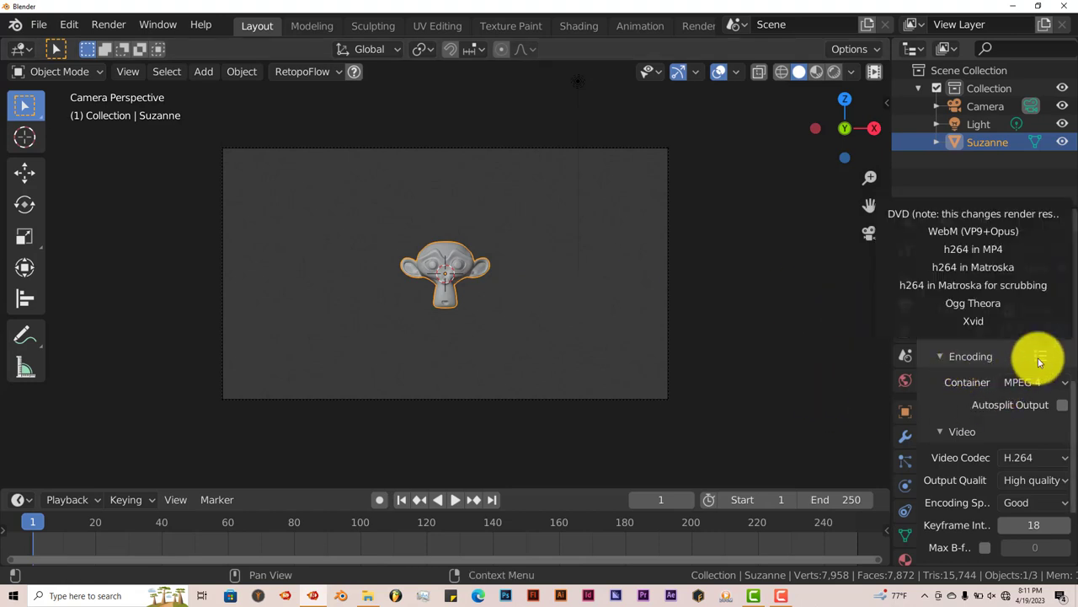
{"action": "left_click", "coordinate": [1000, 251]}
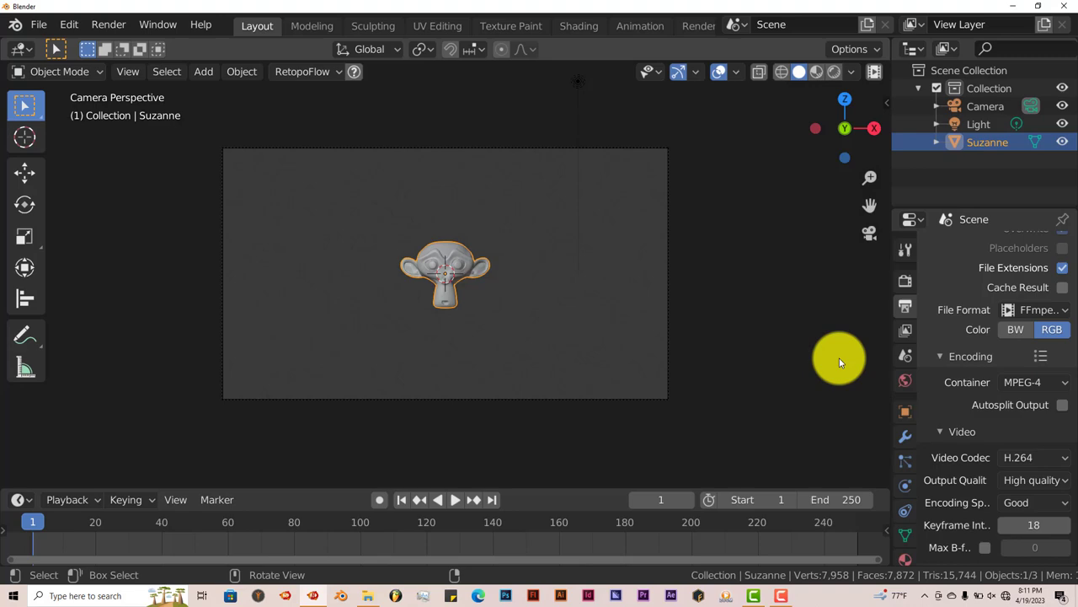
Point the render output path to the Desktop.
{"action": "scroll", "coordinate": [995, 476], "scroll_direction": "up", "scroll_amount": 3}
{"action": "scroll", "coordinate": [996, 474], "scroll_direction": "up", "scroll_amount": 1}
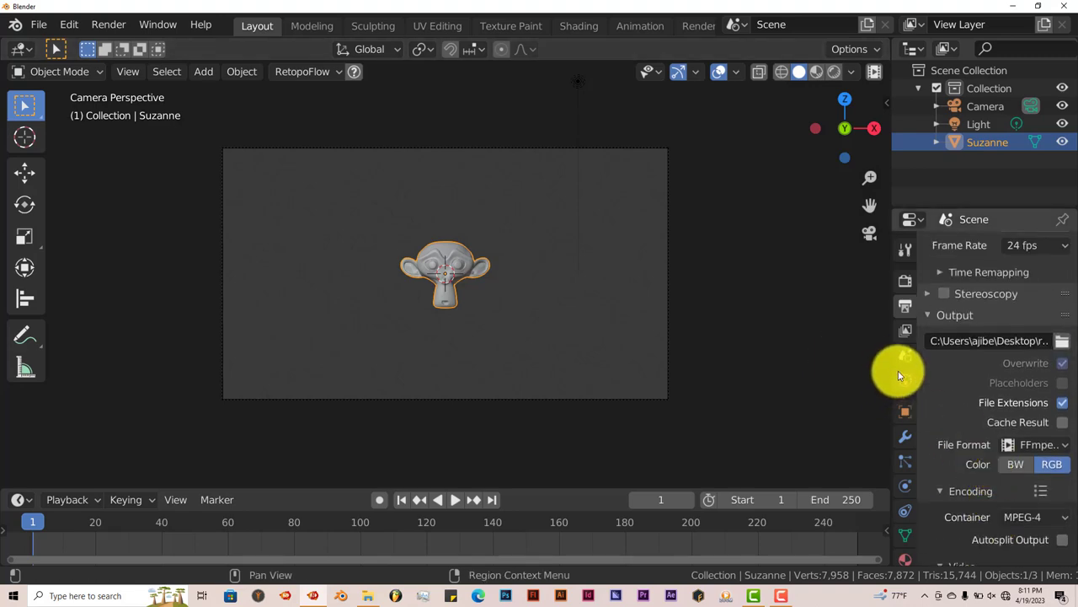
{"action": "left_click", "coordinate": [1063, 341]}
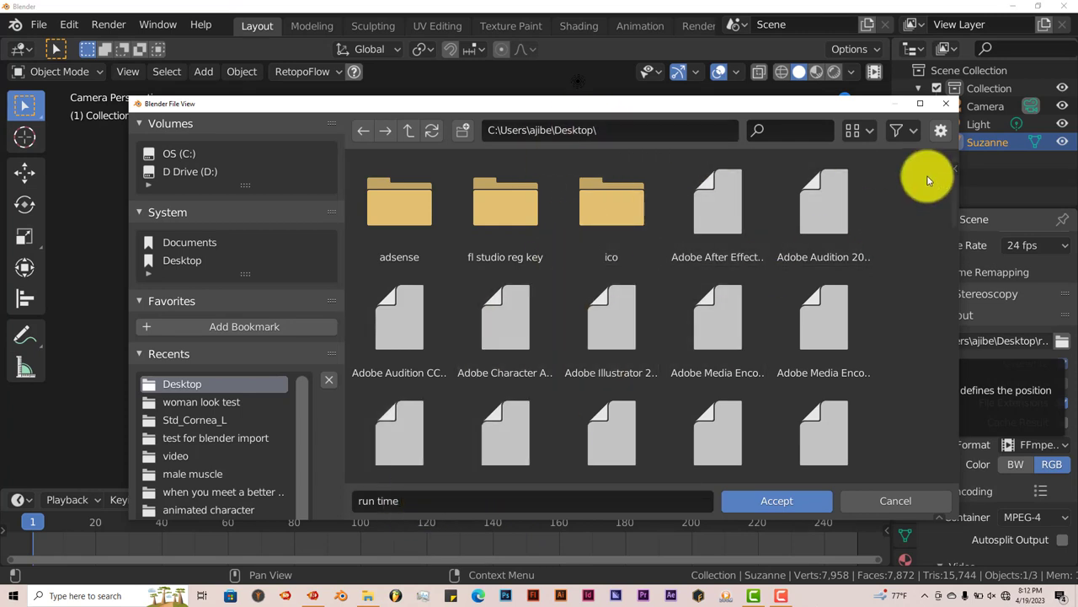
{"action": "left_click", "coordinate": [945, 102]}
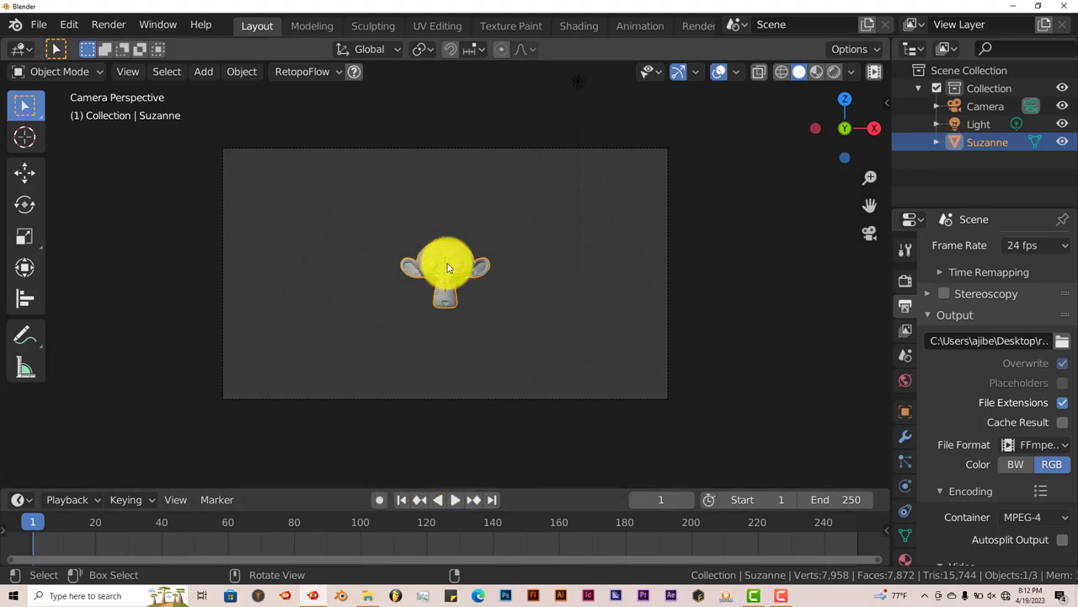
Move Suzanne to the left edge of the frame and keyframe her at frame 1 with auto-keying.
{"action": "left_click", "coordinate": [25, 174]}
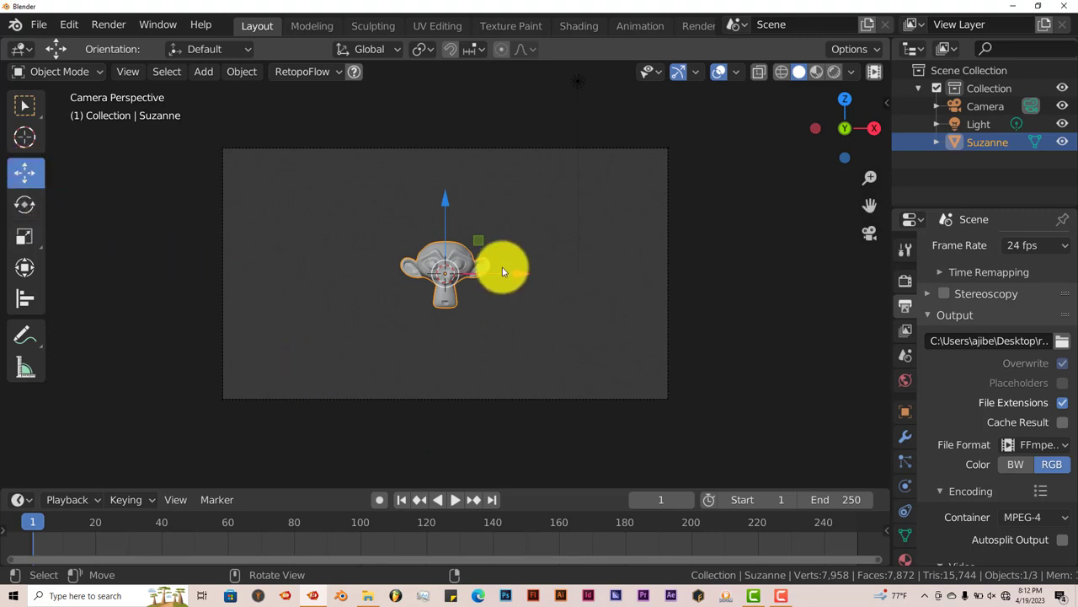
{"action": "left_click_drag", "start_coordinate": [521, 276], "coordinate": [322, 266]}
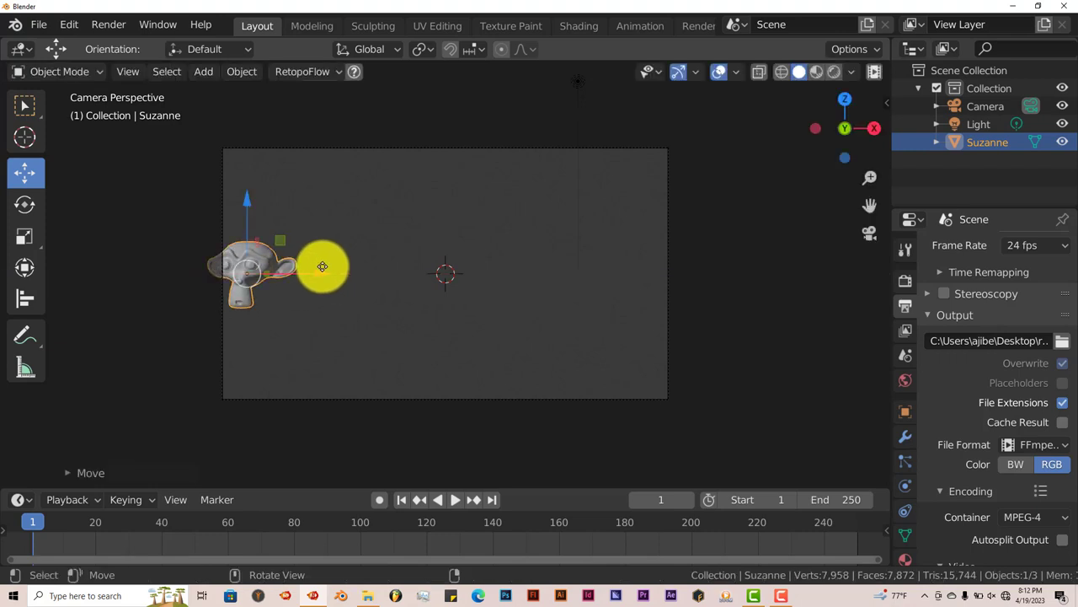
{"action": "left_click", "coordinate": [379, 499]}
{"action": "left_click", "coordinate": [247, 203]}
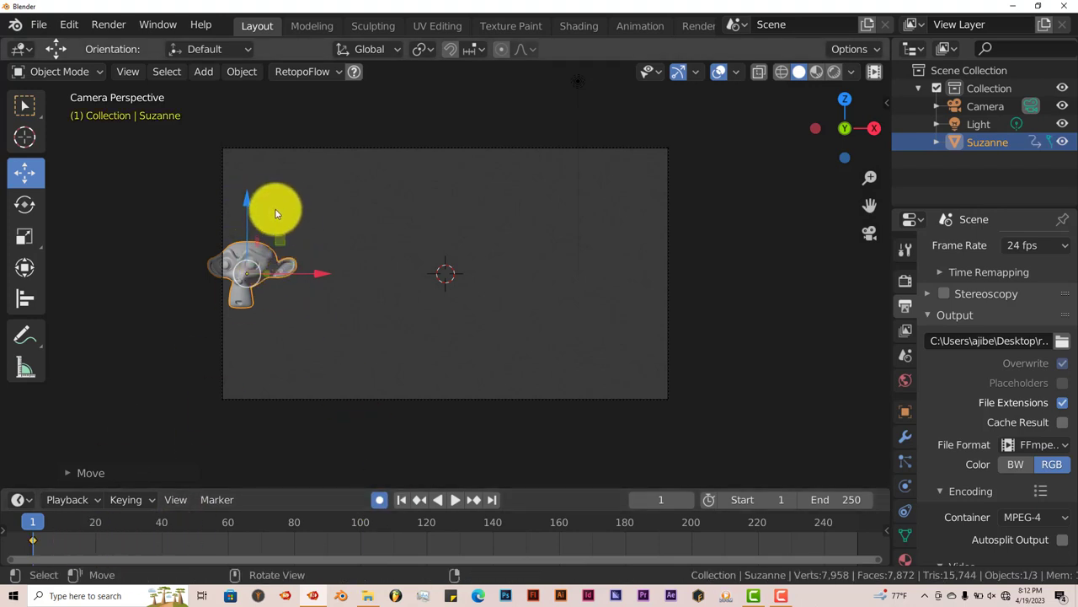
At frame 250 move Suzanne to the right side, then play back from frame 1.
{"action": "left_click", "coordinate": [493, 501]}
{"action": "left_click_drag", "start_coordinate": [321, 273], "coordinate": [746, 277]}
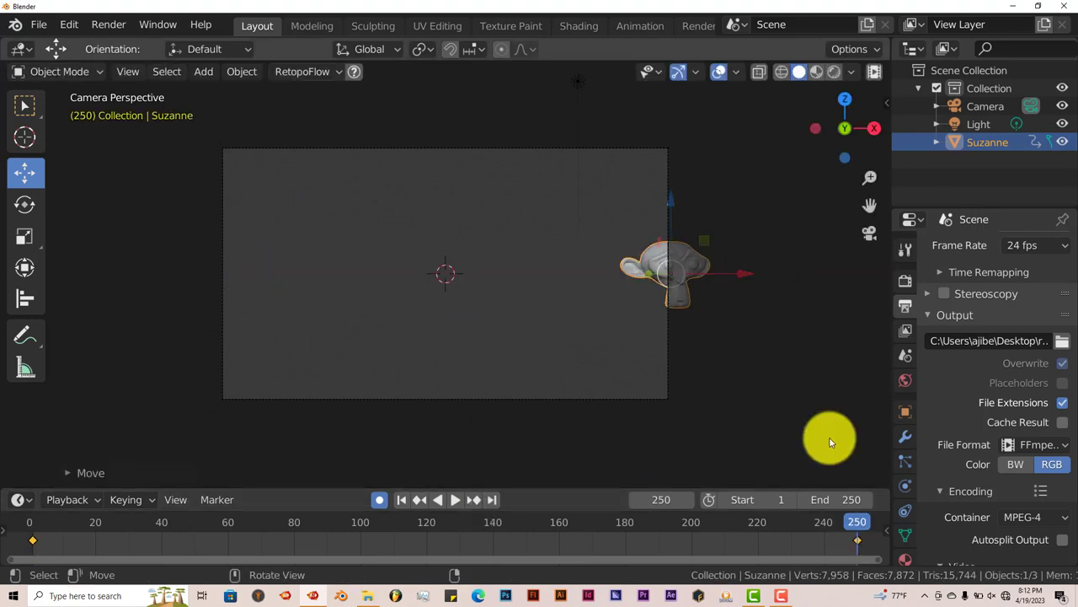
{"action": "left_click", "coordinate": [404, 500]}
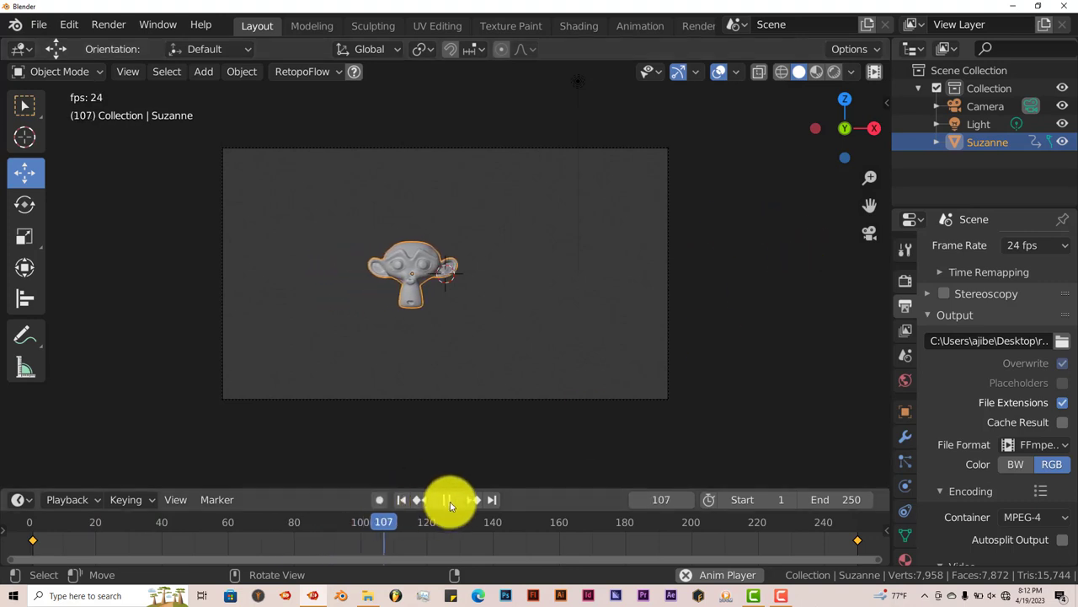
{"action": "left_click", "coordinate": [401, 500]}
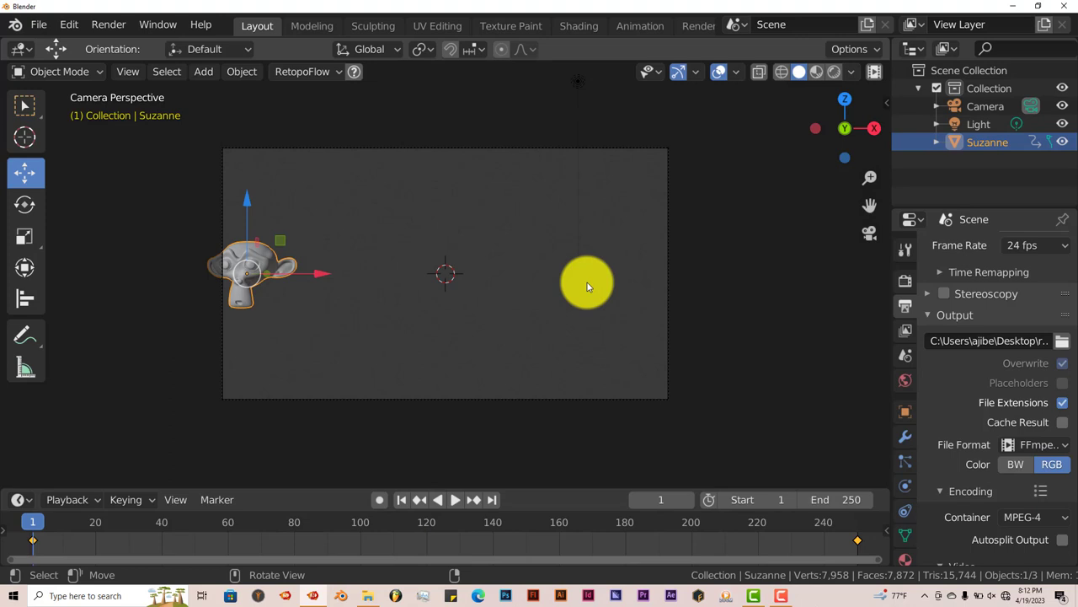
Go to the Rendering workspace and fit the empty Render Result in view.
{"action": "left_click", "coordinate": [693, 26]}
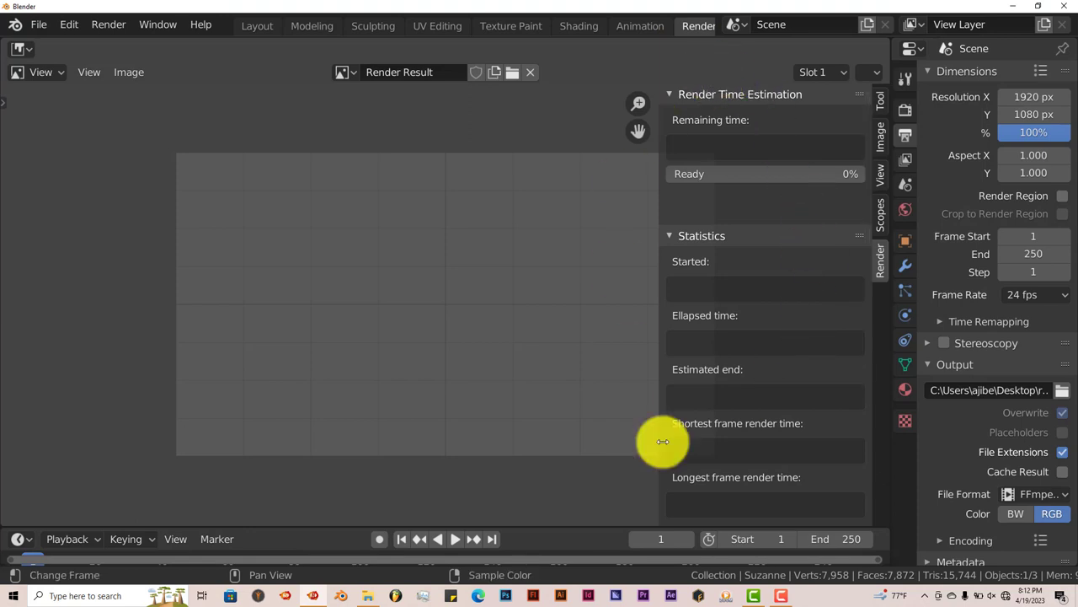
{"action": "middle_click_drag", "start_coordinate": [316, 360], "coordinate": [320, 325]}
{"action": "scroll", "coordinate": [320, 325], "scroll_direction": "down", "scroll_amount": 1}
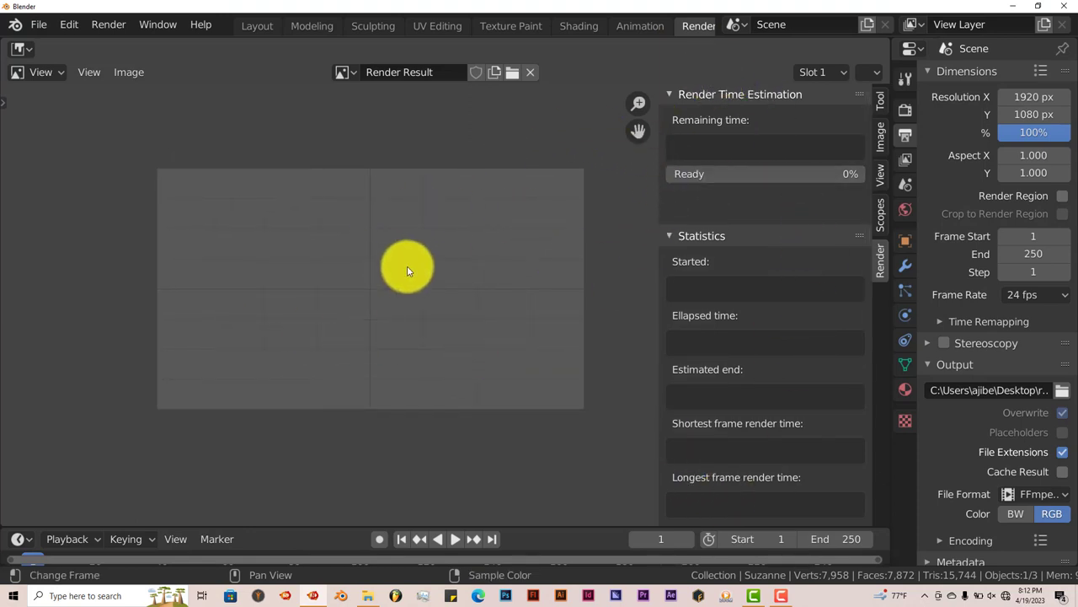
{"action": "left_click", "coordinate": [109, 25]}
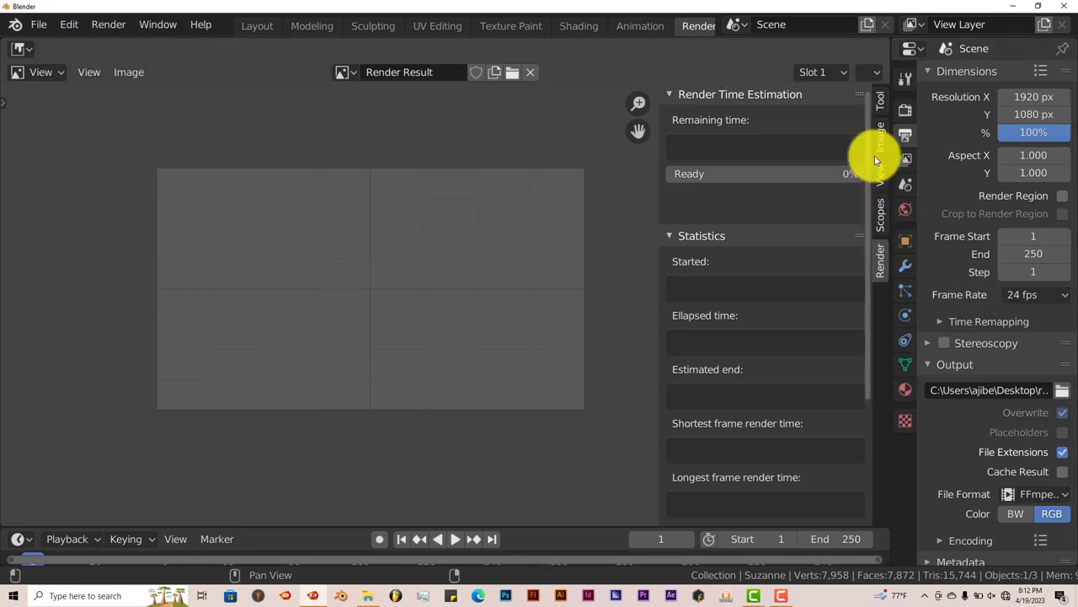
Set the render engine to Cycles on GPU Compute and apply the 2 - Fast quick-settings preset.
{"action": "left_click", "coordinate": [904, 109]}
{"action": "left_click", "coordinate": [1057, 77]}
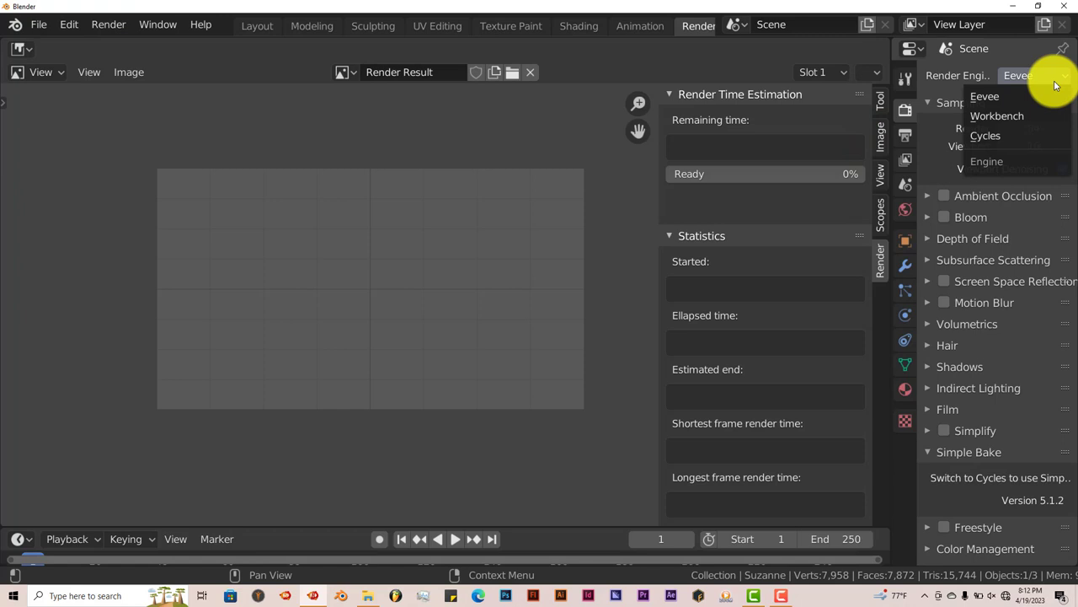
{"action": "left_click", "coordinate": [1010, 137]}
{"action": "left_click", "coordinate": [1024, 120]}
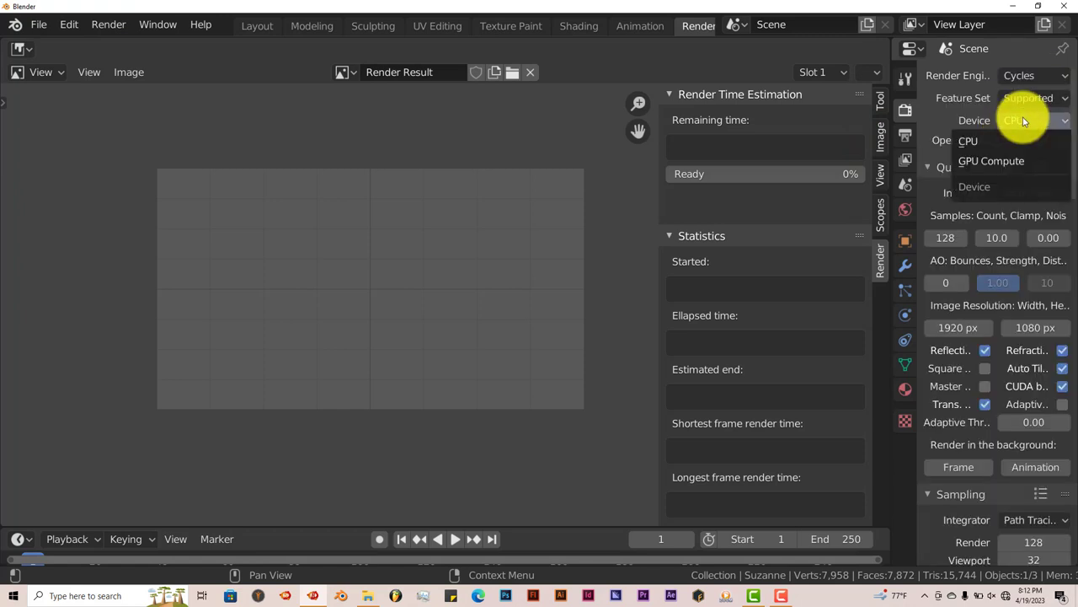
{"action": "left_click", "coordinate": [1015, 168]}
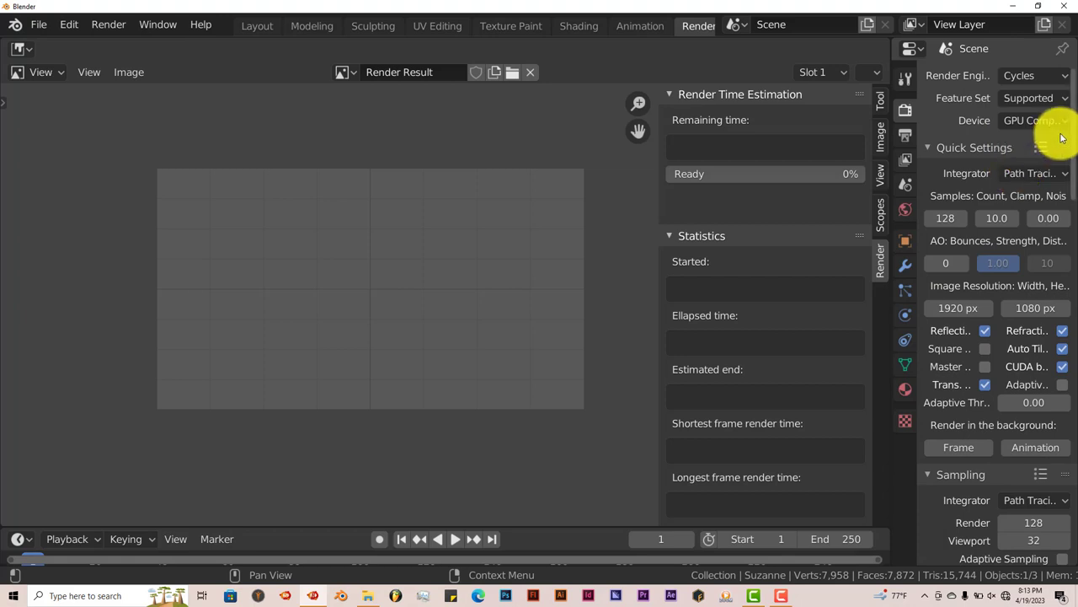
{"action": "left_click", "coordinate": [1042, 147]}
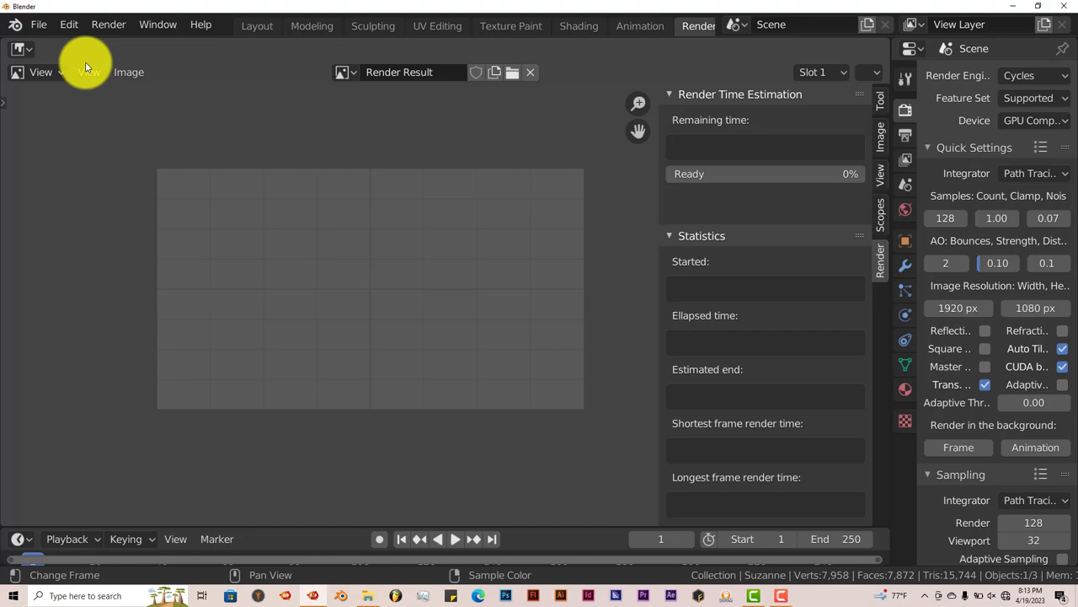
Start Render Animation and minimize the render window to watch the remaining-time estimate.
{"action": "left_click", "coordinate": [98, 31]}
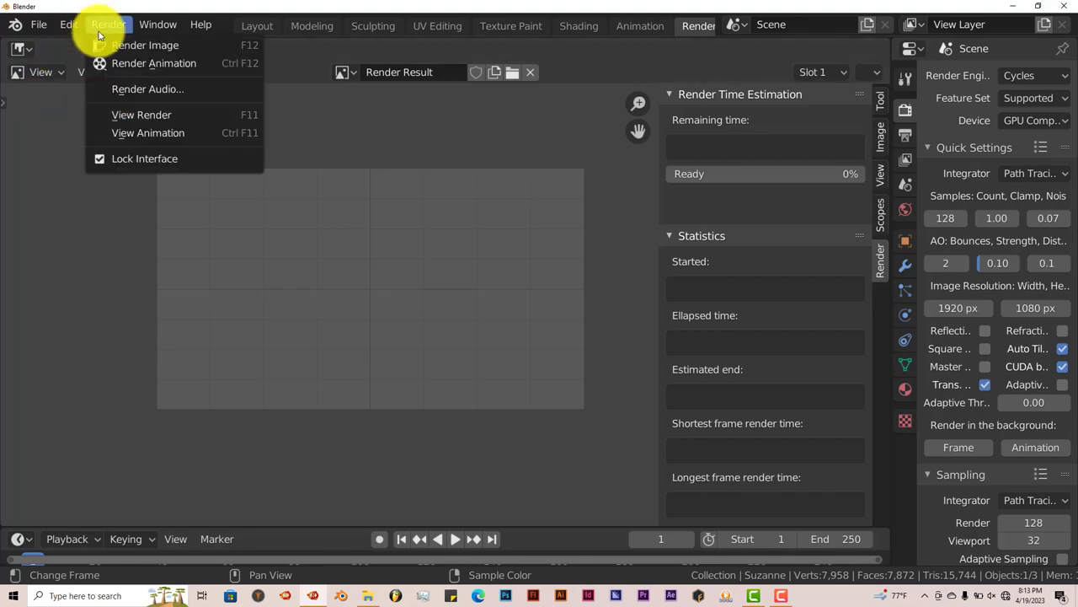
{"action": "left_click", "coordinate": [99, 63]}
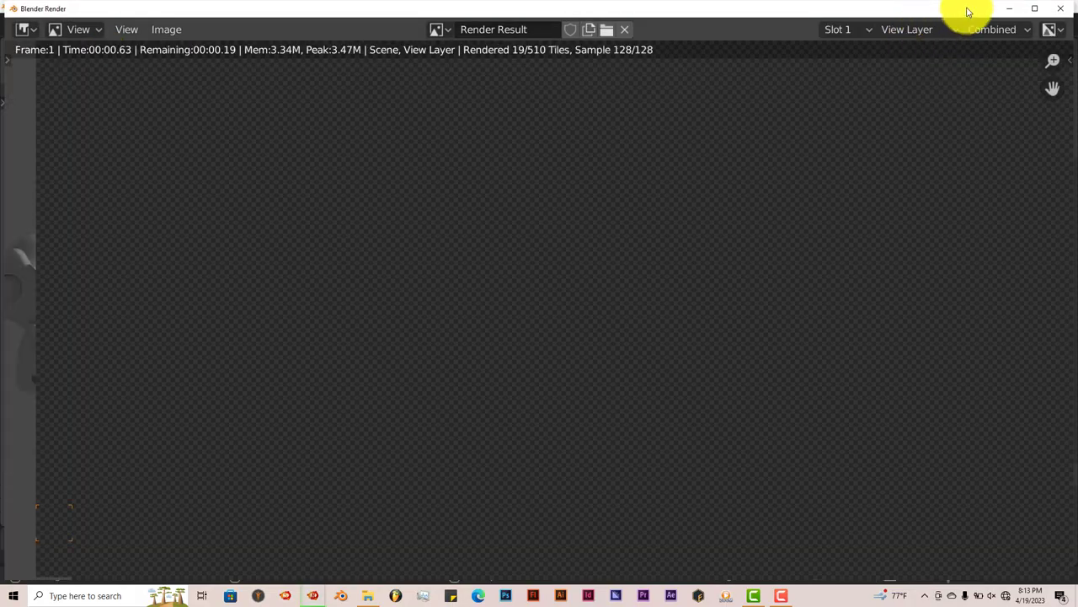
{"action": "left_click", "coordinate": [1009, 10]}
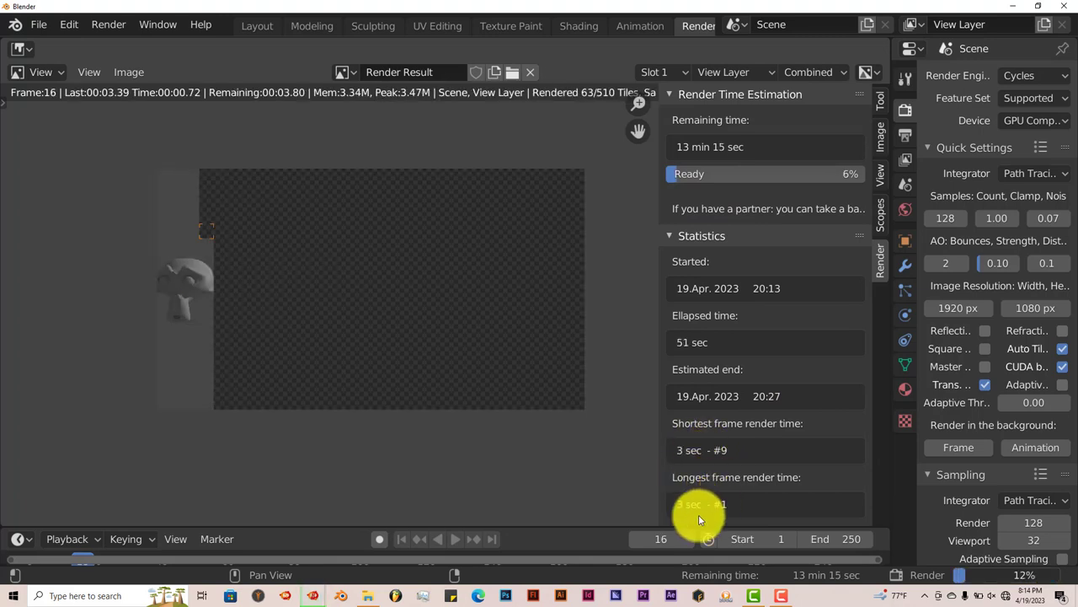
{"action": "scroll", "coordinate": [630, 367], "scroll_direction": "up", "scroll_amount": 1}
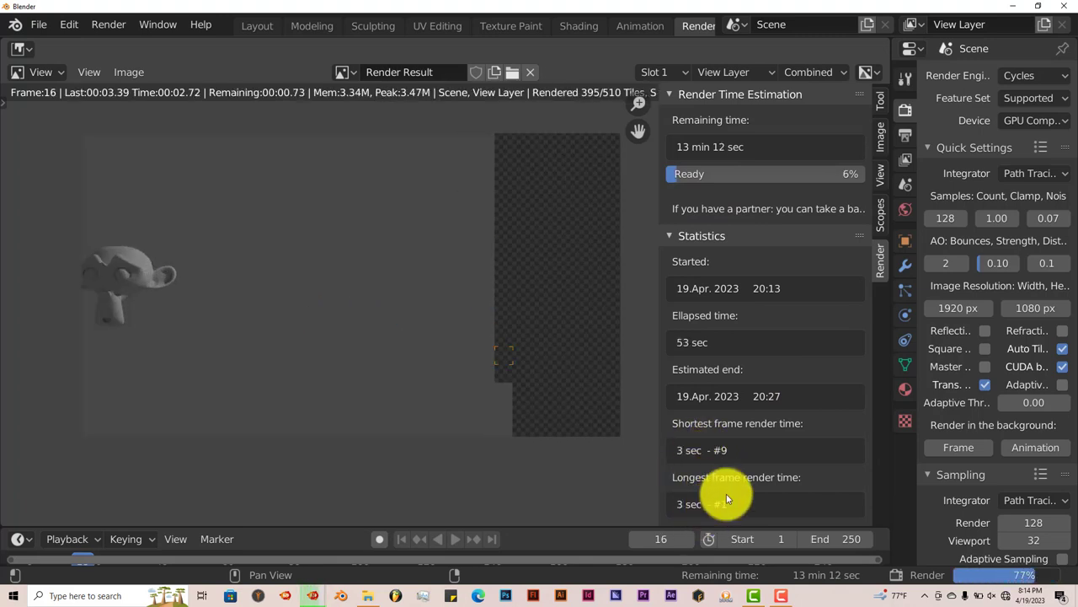